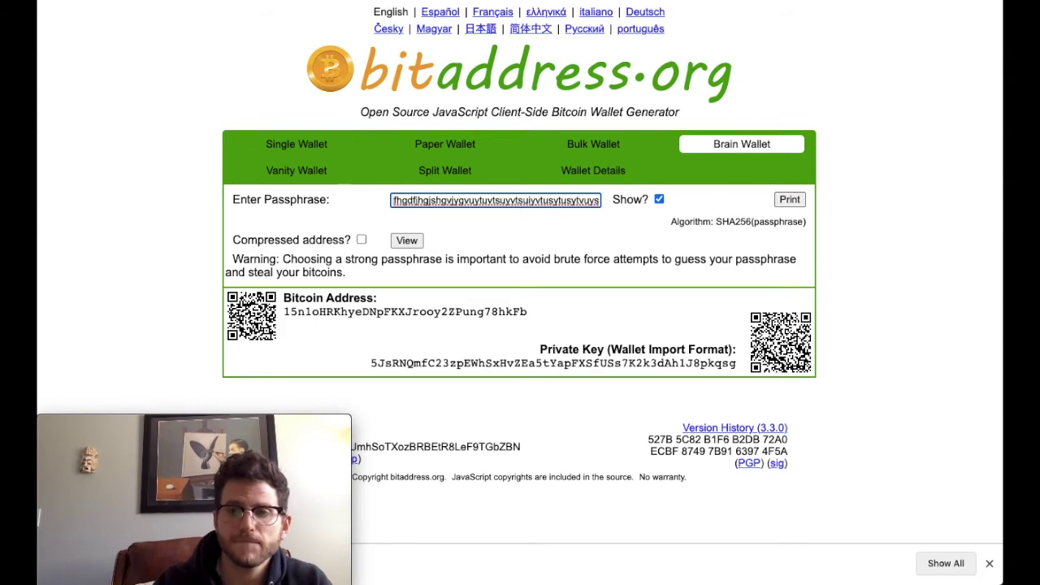
Copy the generated Bitcoin address from bitaddress.org and return to the Public Key / Private Key spreadsheet.
{"action": "mouse_move", "coordinate": [1001, 290]}
{"action": "left_click", "coordinate": [998, 496]}
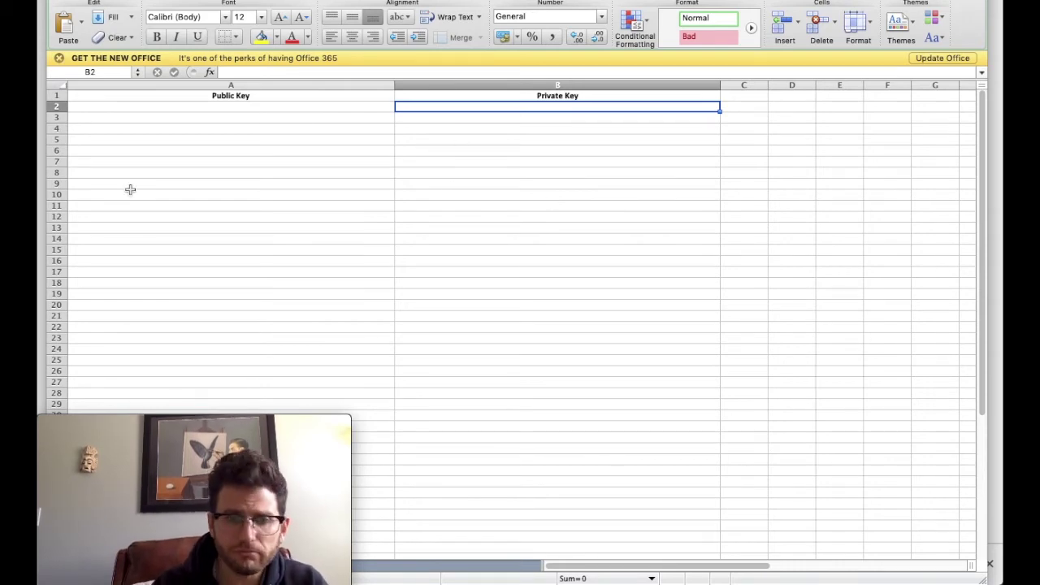
{"action": "key", "text": "super+Tab"}
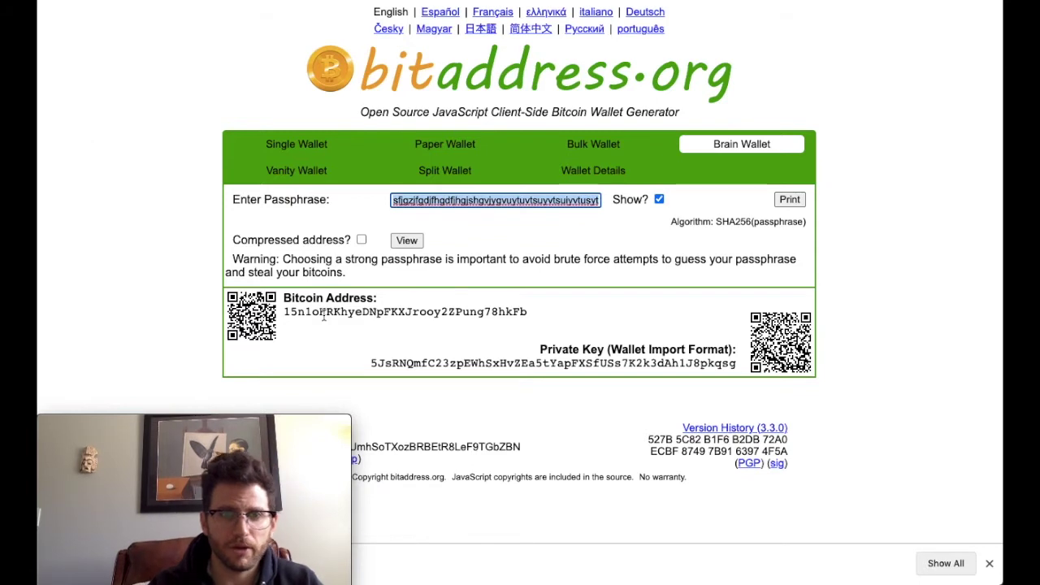
{"action": "double_click", "coordinate": [323, 313]}
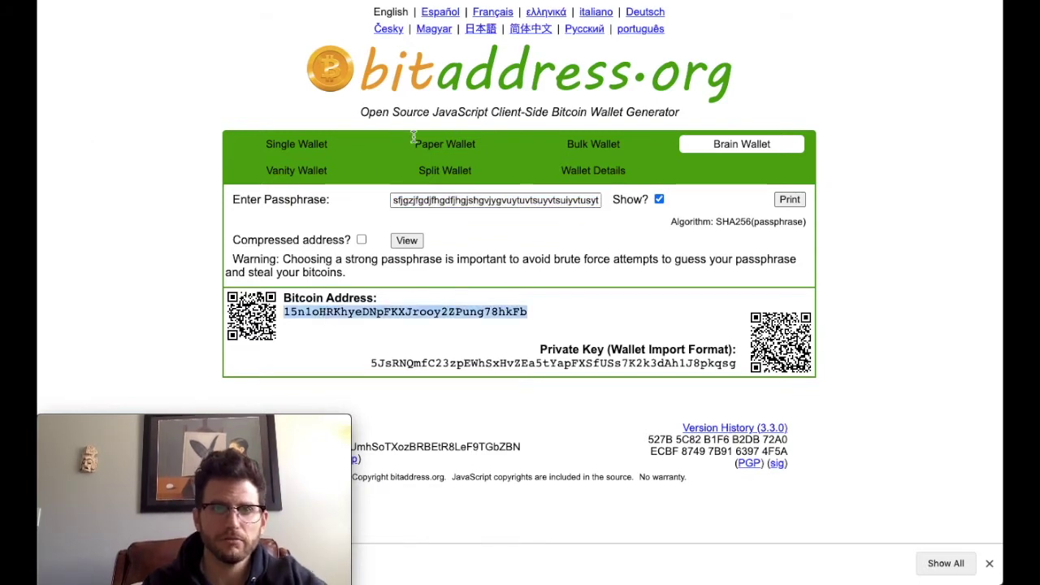
{"action": "key", "text": "super+Tab"}
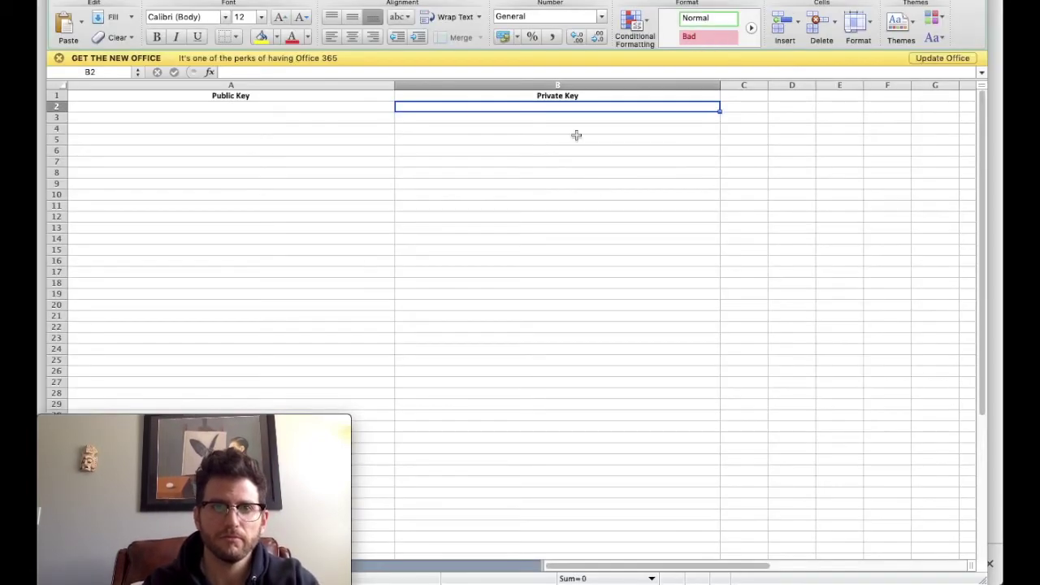
Paste the copied Bitcoin address into cell A2 under Public Key.
{"action": "left_click_drag", "start_coordinate": [569, 108], "coordinate": [255, 113]}
{"action": "left_click", "coordinate": [251, 107]}
{"action": "type", "text": "15n1oHRKhyeDNpFKXJrooy2ZPung78hkFb"}
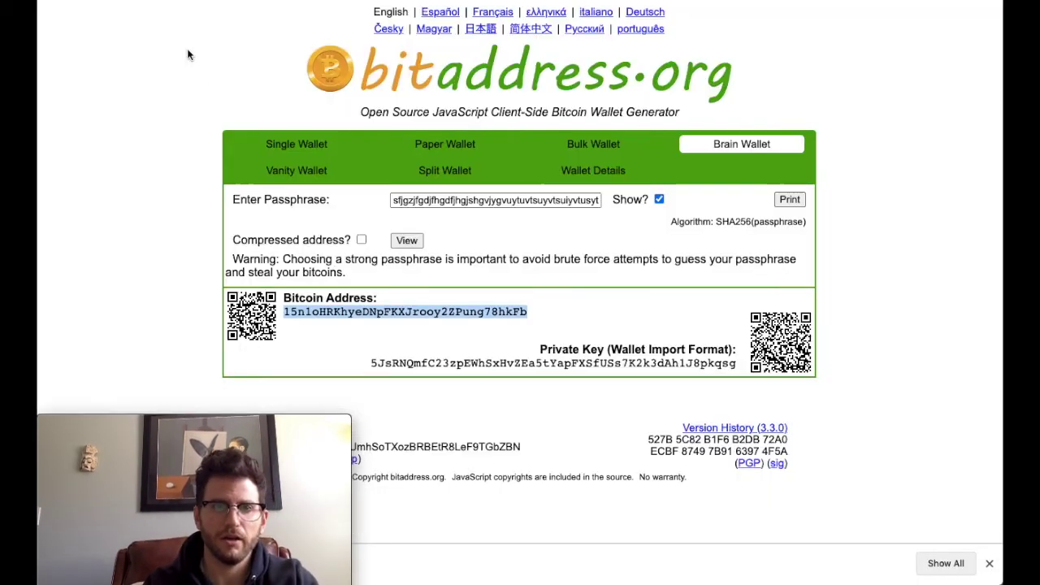
Copy the wallet's private key from bitaddress.org and paste it into cell B2 under Private Key.
{"action": "key", "text": "super+Tab"}
{"action": "double_click", "coordinate": [559, 363]}
{"action": "key", "text": "super+c"}
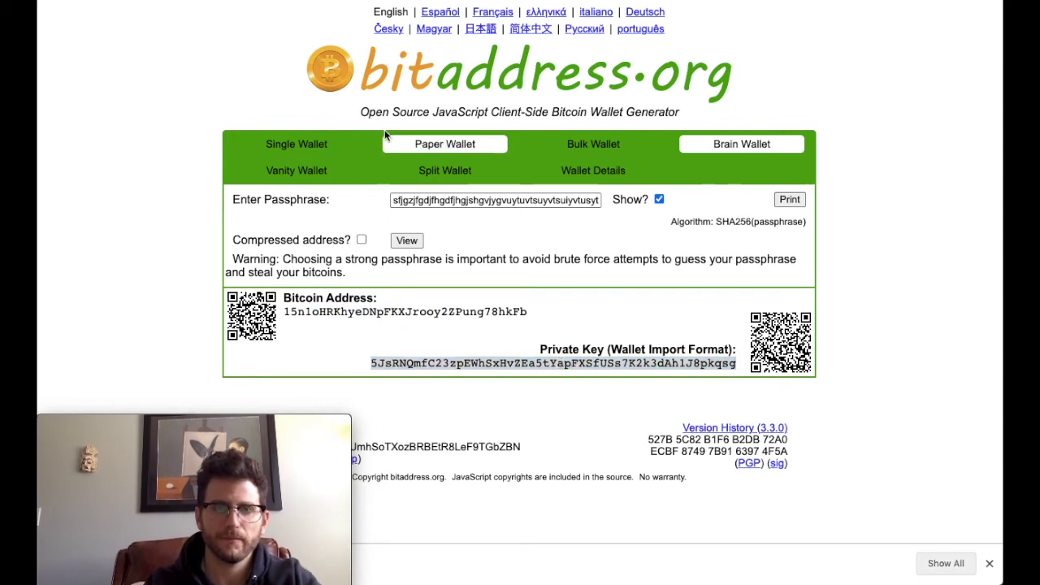
{"action": "key", "text": "super+Tab"}
{"action": "left_click", "coordinate": [451, 119]}
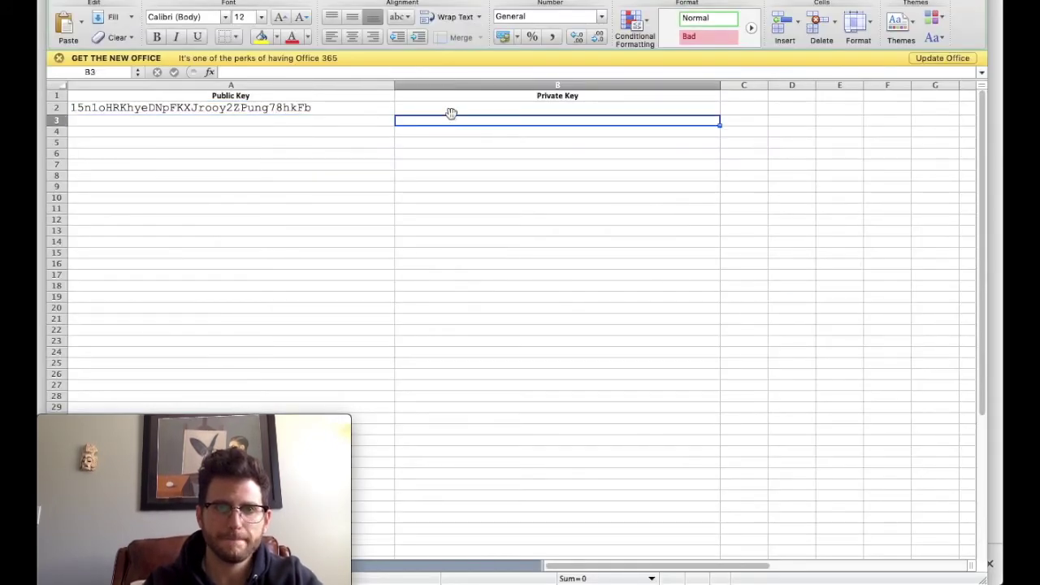
{"action": "left_click", "coordinate": [451, 110]}
{"action": "key", "text": "super+v"}
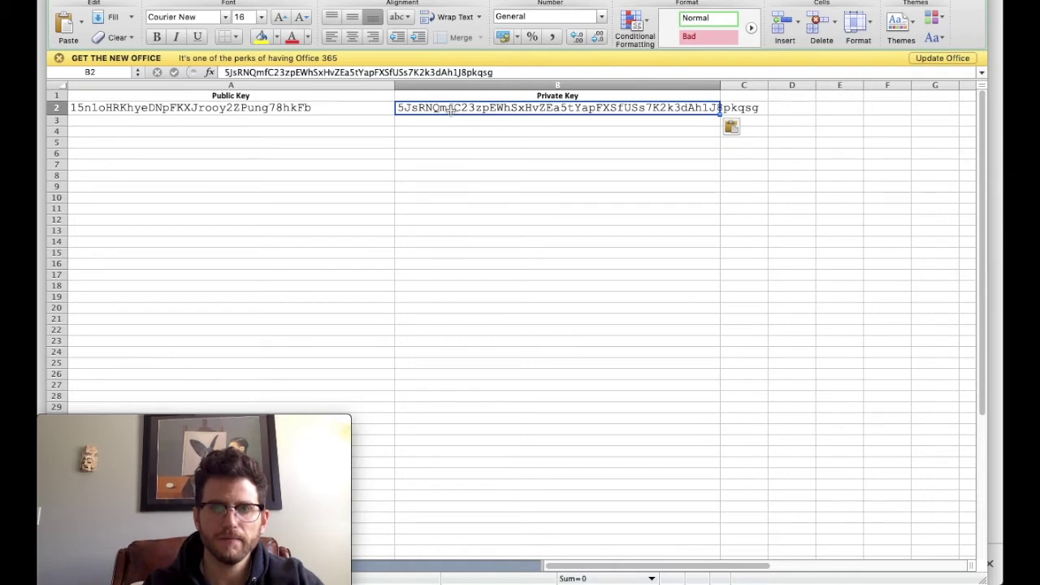
{"action": "left_click", "coordinate": [309, 129]}
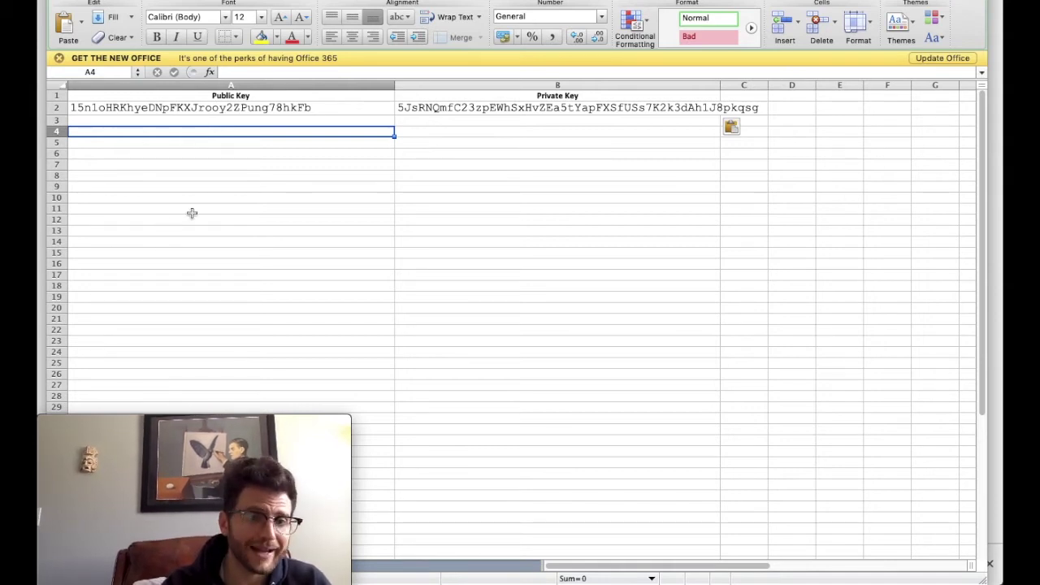
{"action": "left_click", "coordinate": [262, 95]}
{"action": "left_click", "coordinate": [550, 95], "text": "shift"}
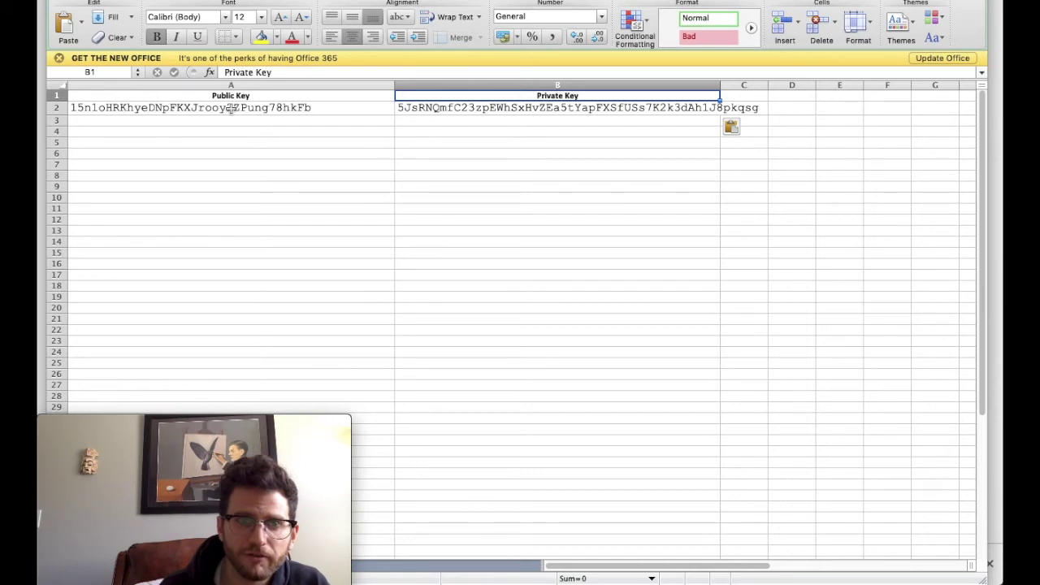
{"action": "left_click", "coordinate": [230, 108]}
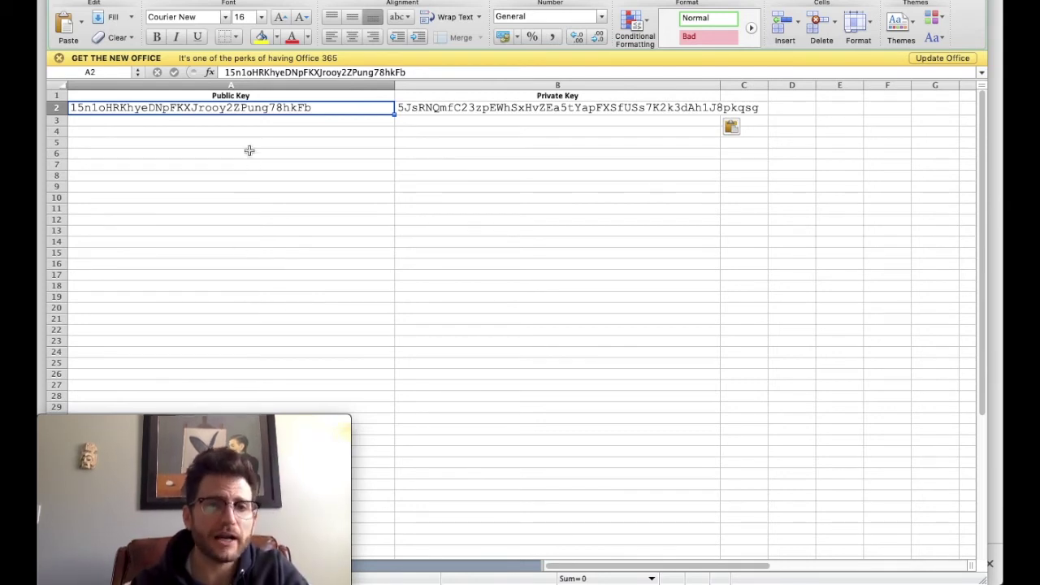
Select the key cells A2 and B2, checking the fill colour choices without applying one.
{"action": "left_click", "coordinate": [452, 110]}
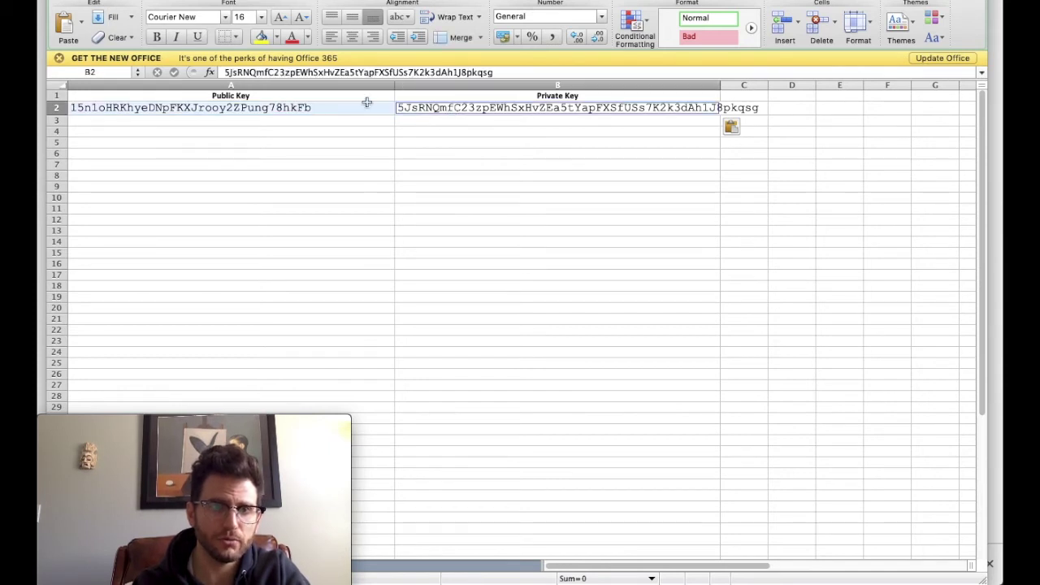
{"action": "left_click", "coordinate": [277, 38]}
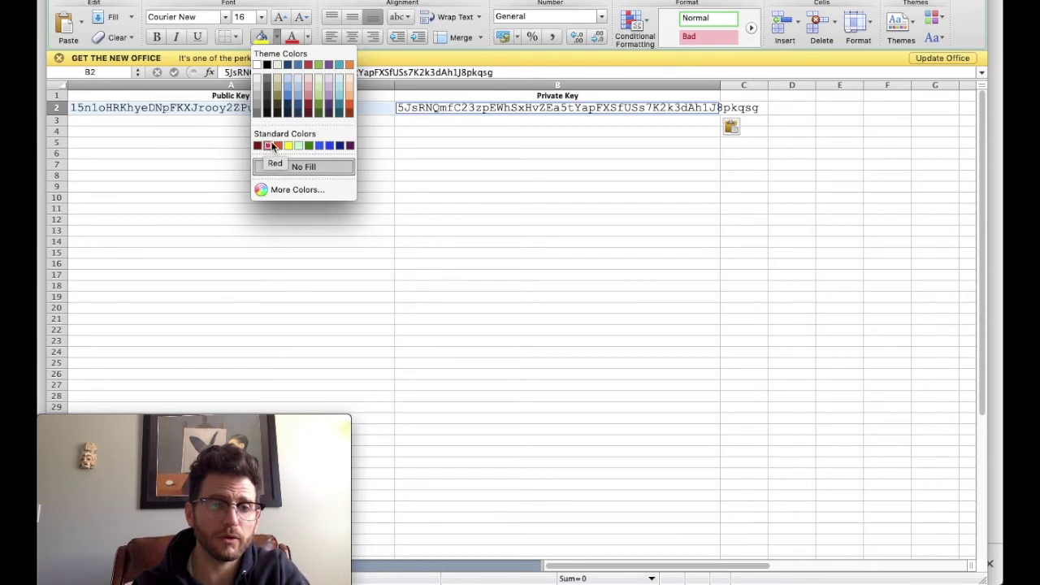
{"action": "left_click", "coordinate": [376, 213]}
{"action": "left_click", "coordinate": [433, 142]}
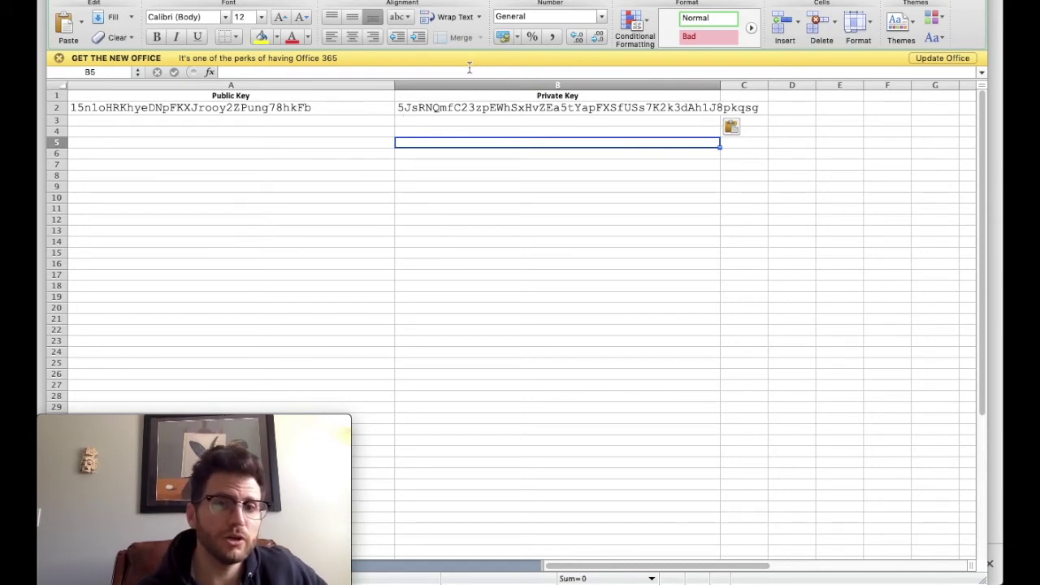
{"action": "left_click", "coordinate": [268, 108]}
{"action": "left_click", "coordinate": [448, 107]}
{"action": "left_click", "coordinate": [313, 108]}
{"action": "left_click", "coordinate": [405, 102]}
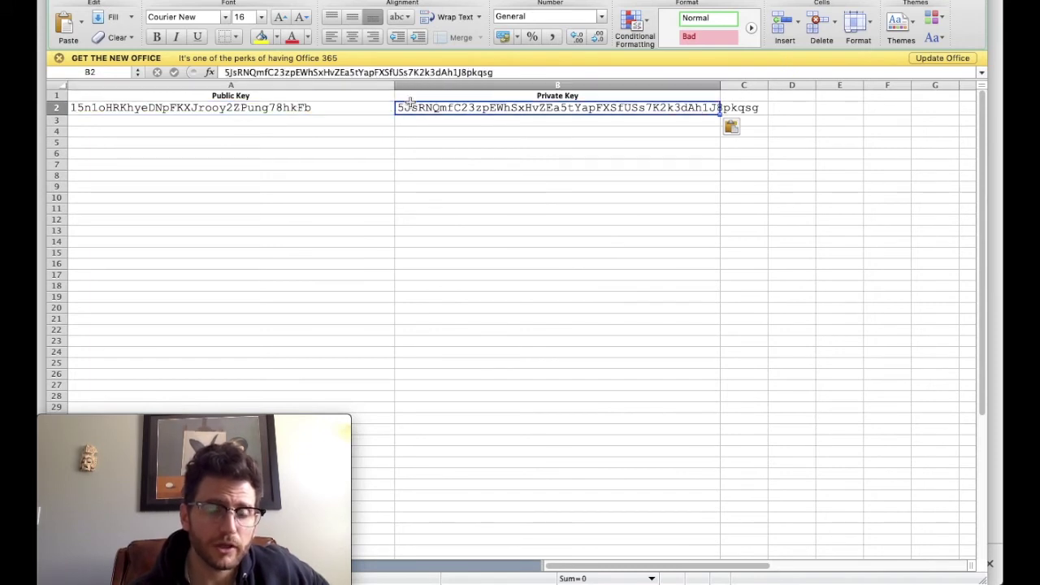
{"action": "left_click", "coordinate": [315, 107]}
{"action": "left_click", "coordinate": [459, 104]}
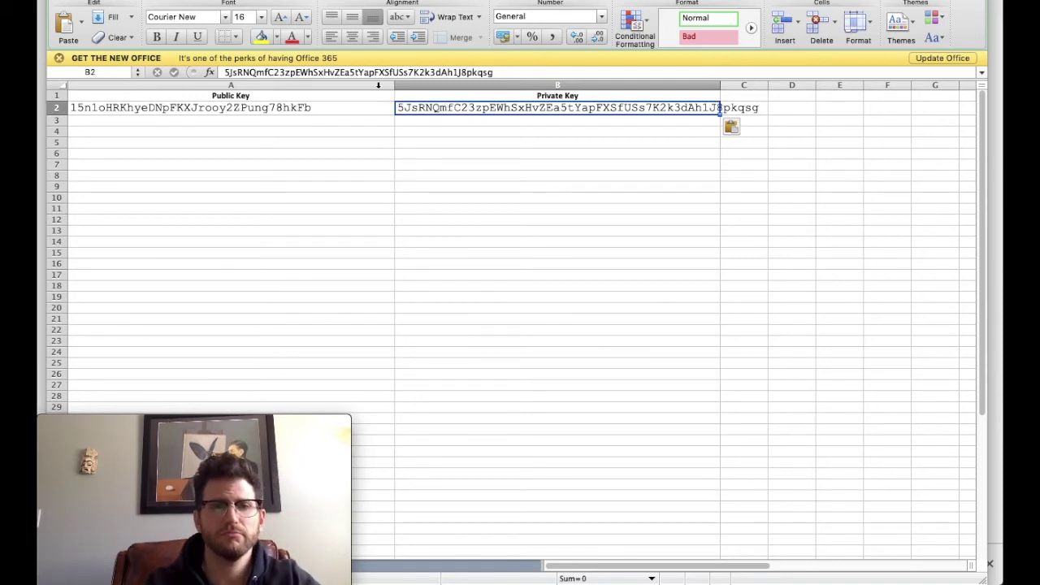
Fill cells A2 and B2 with Red from the Fill Color standard colours.
{"action": "left_click", "coordinate": [264, 108]}
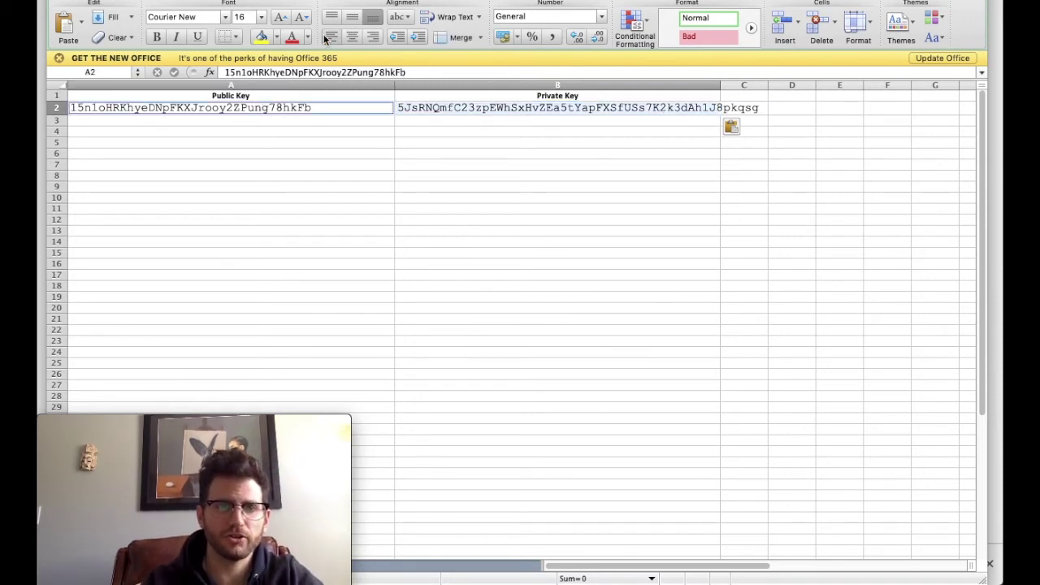
{"action": "left_click", "coordinate": [277, 37]}
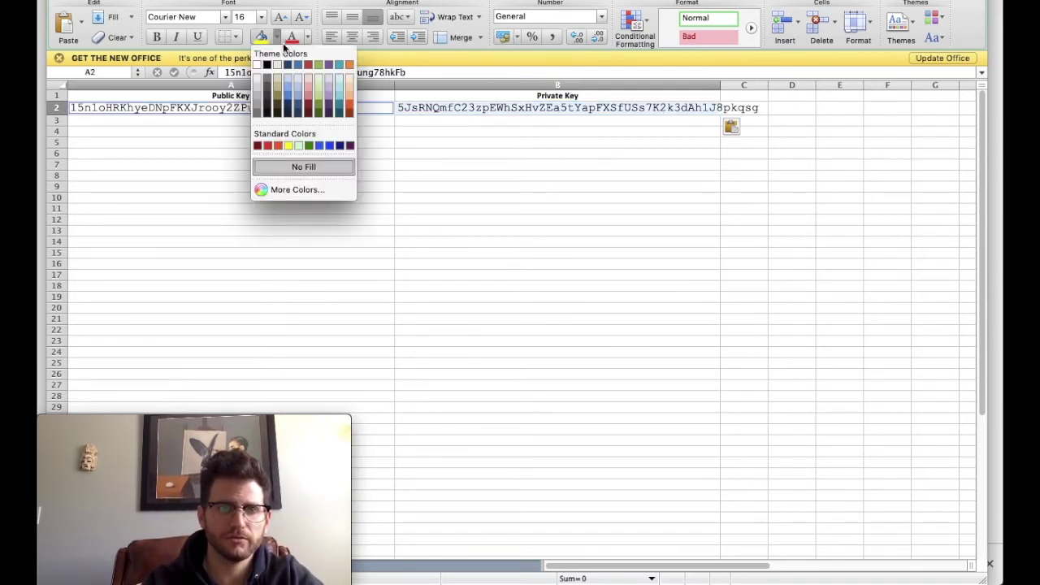
{"action": "left_click", "coordinate": [268, 147]}
{"action": "left_click", "coordinate": [379, 307]}
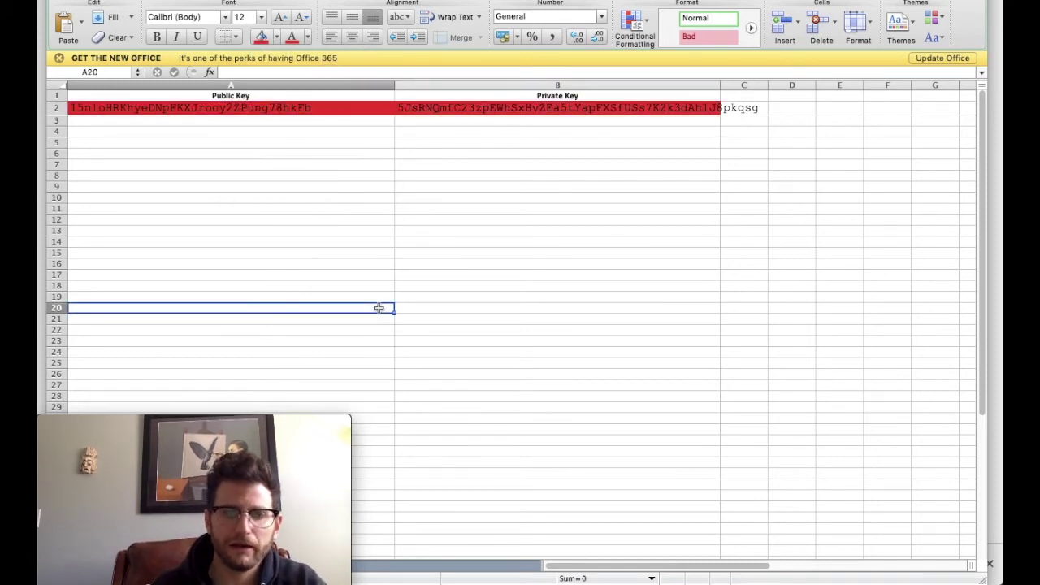